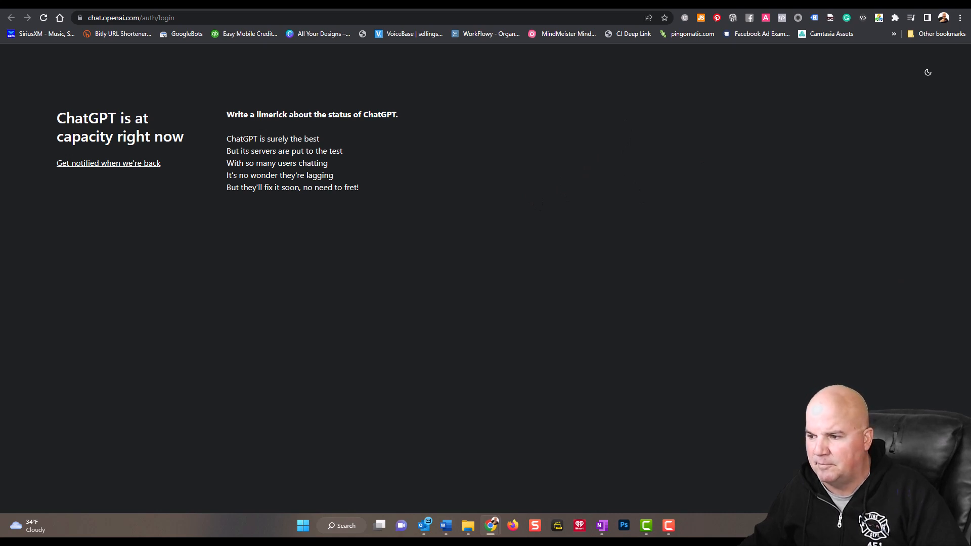
Step: Go to beta.openai.com/playground and start signing up for an account
{"action": "left_click", "coordinate": [543, 12]}
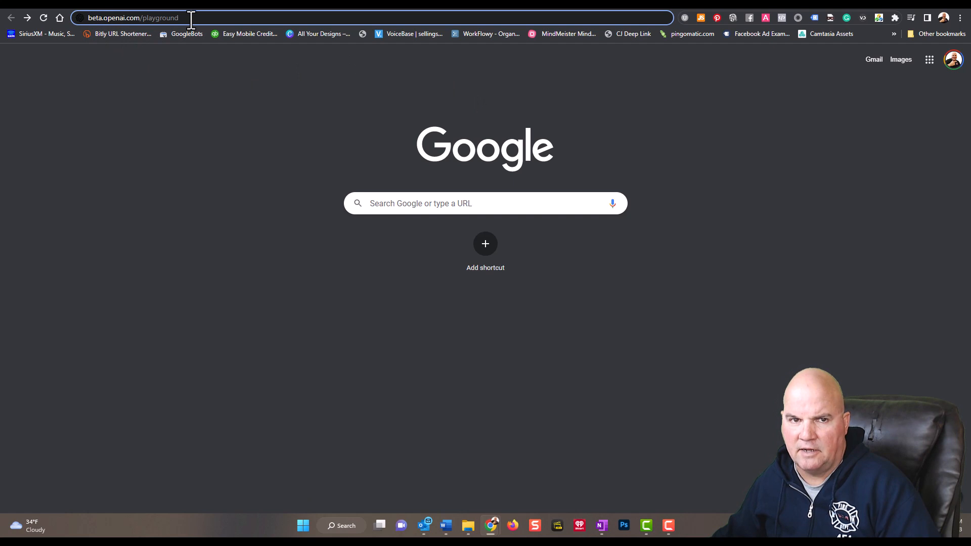
{"action": "key", "text": "Return"}
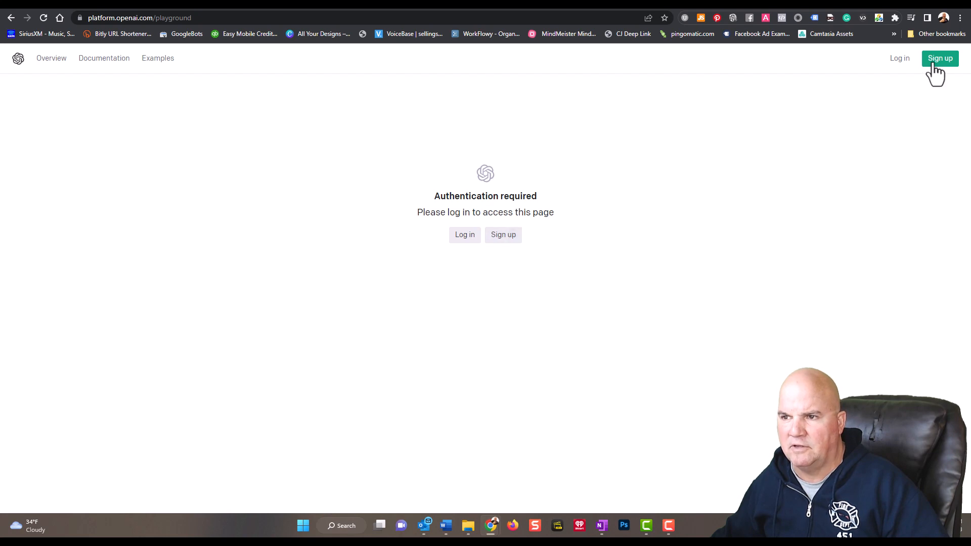
{"action": "left_click", "coordinate": [505, 236]}
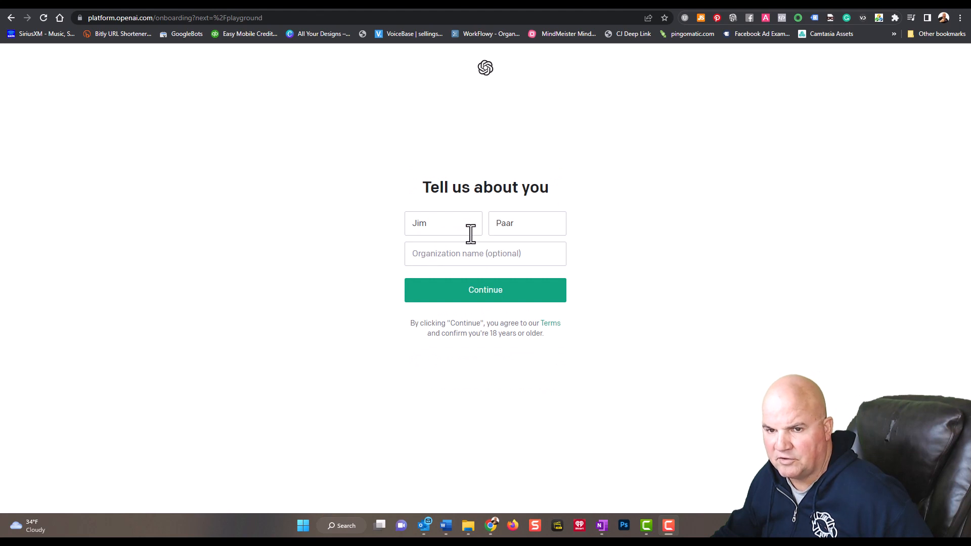
Step: Enter Paar Media Group as the organization name and continue the onboarding
{"action": "left_click", "coordinate": [468, 256]}
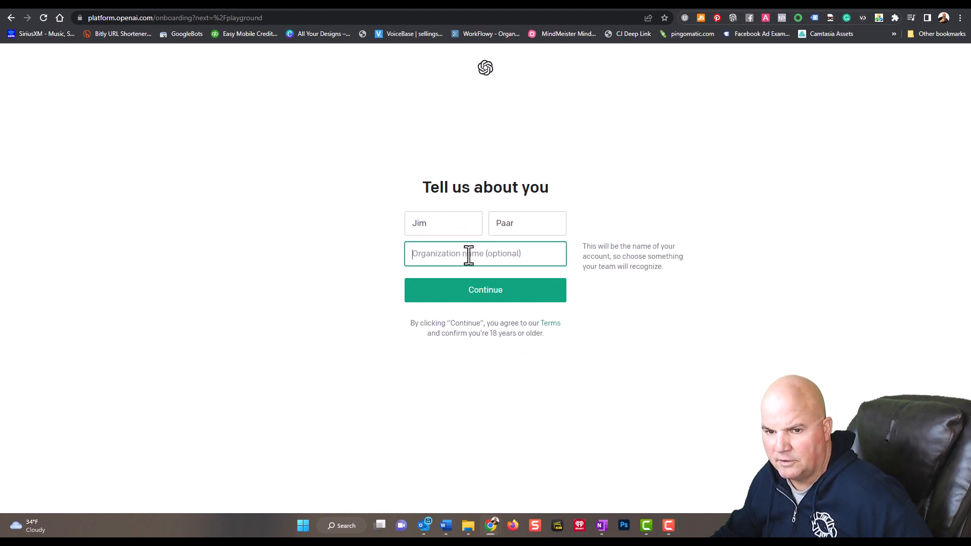
{"action": "type", "text": "Paar"}
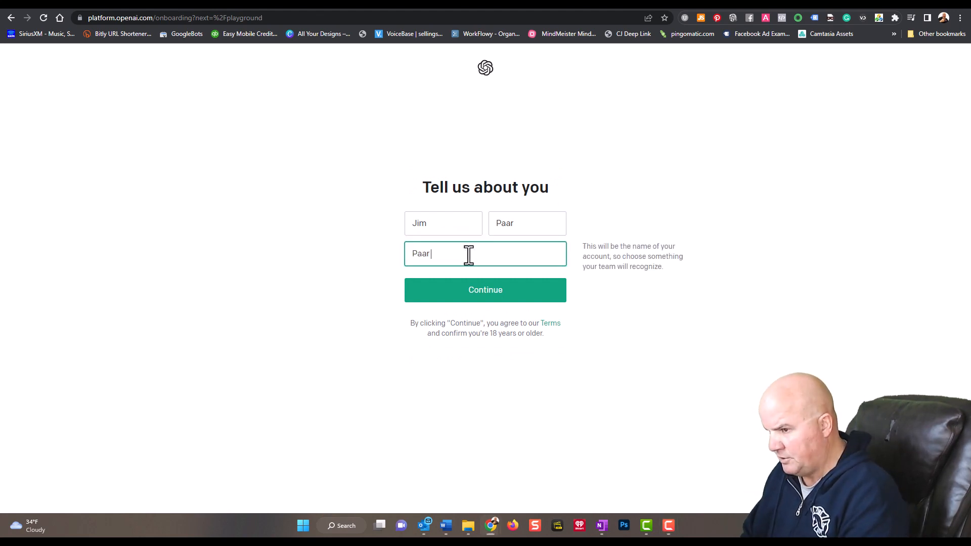
{"action": "type", "text": " Media Group["}
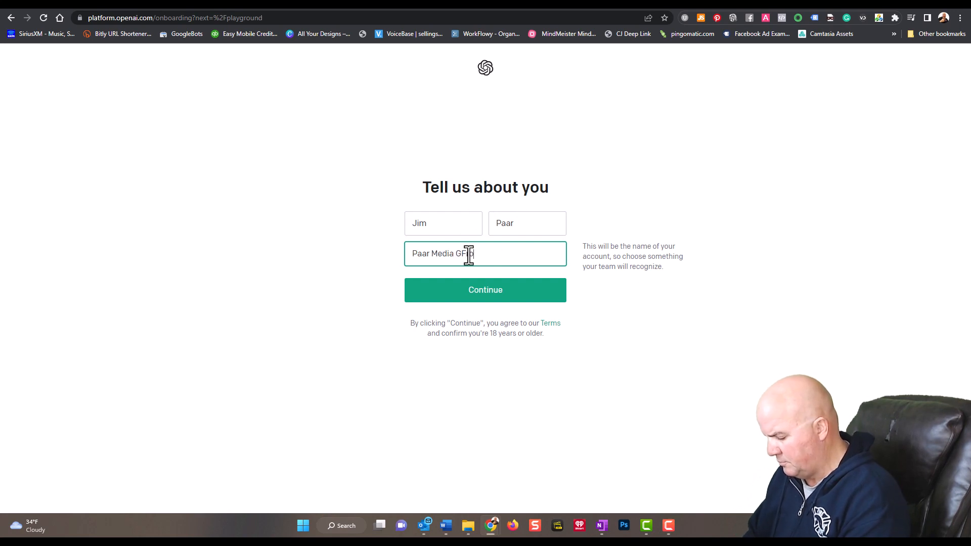
{"action": "key", "text": "BackSpace"}
{"action": "key", "text": "BackSpace"}
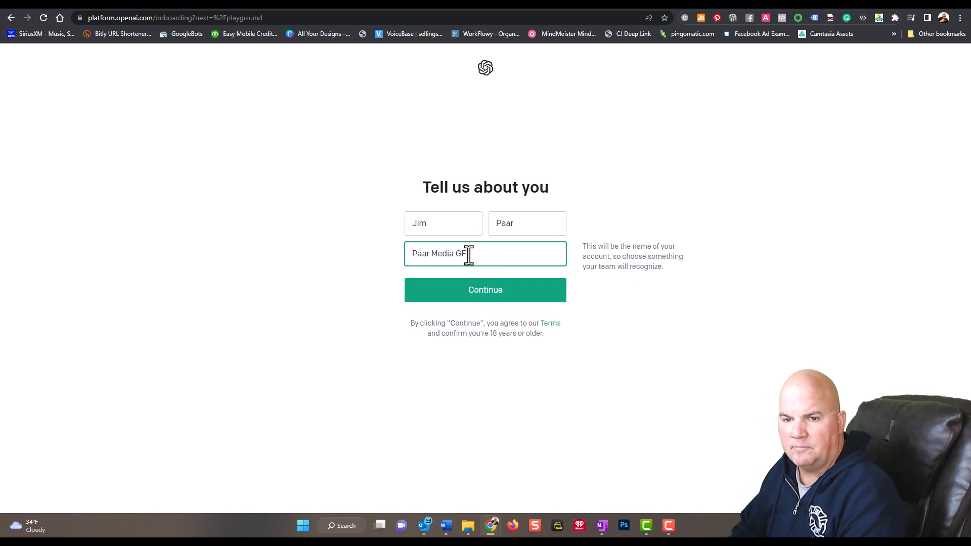
{"action": "type", "text": "up"}
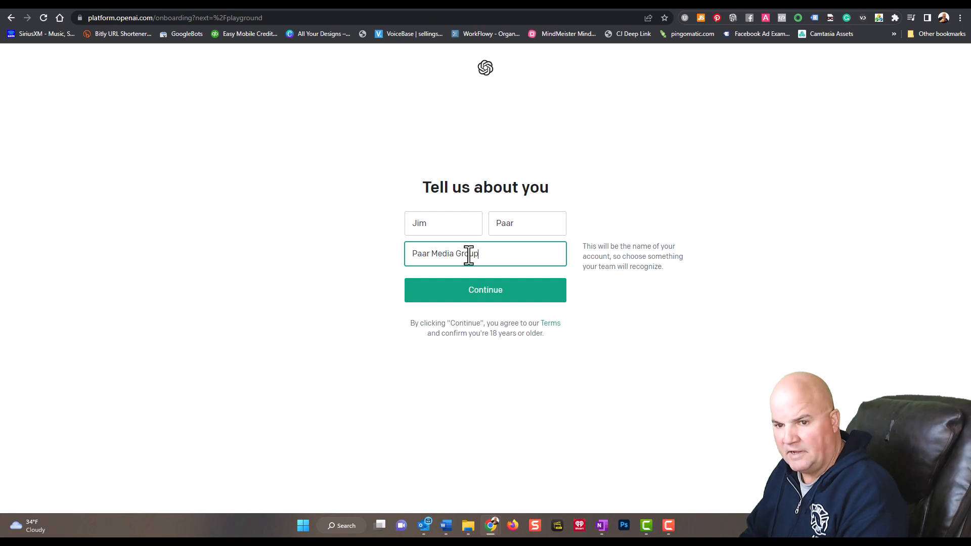
{"action": "left_click", "coordinate": [484, 300]}
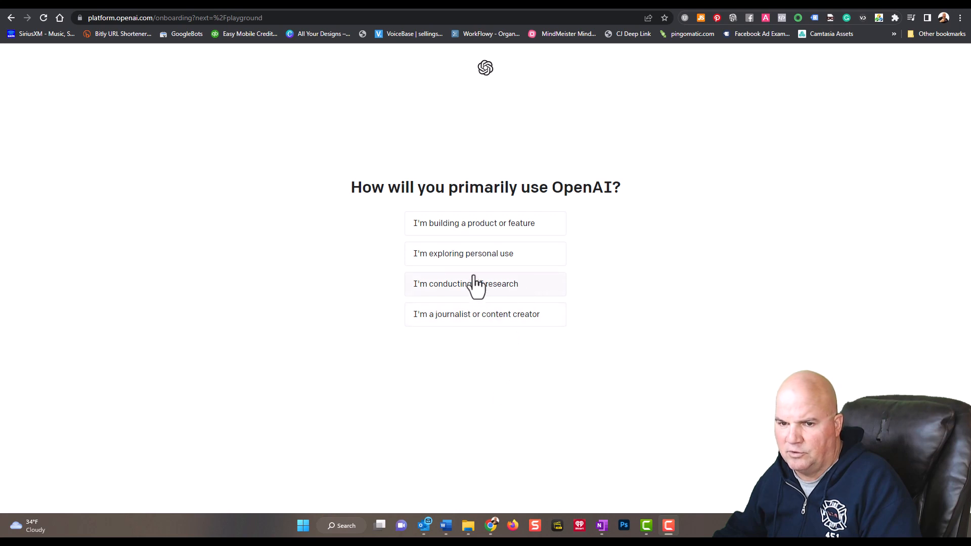
Step: Try the journalist or content creator answer for primary use, go back, and choose "I'm exploring personal use" instead
{"action": "left_click", "coordinate": [468, 324]}
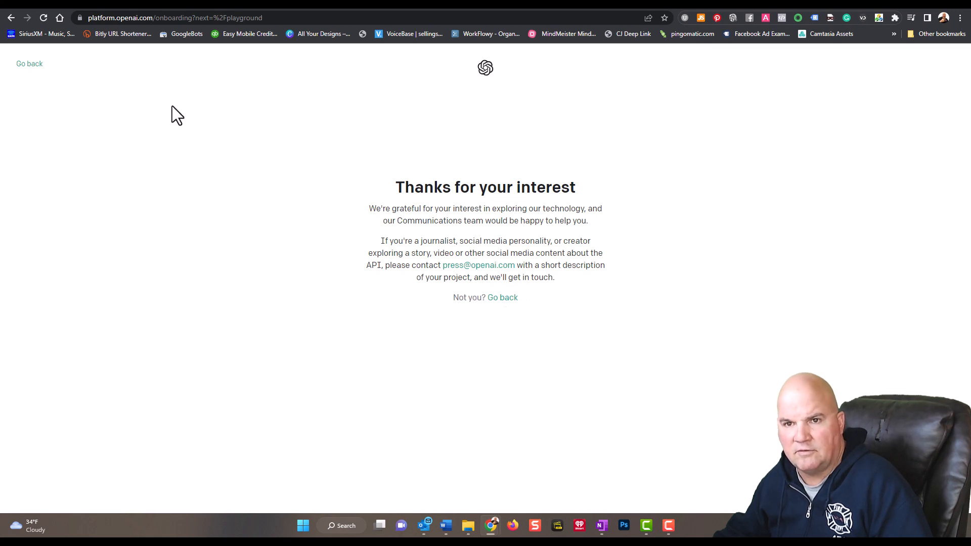
{"action": "left_click", "coordinate": [28, 64]}
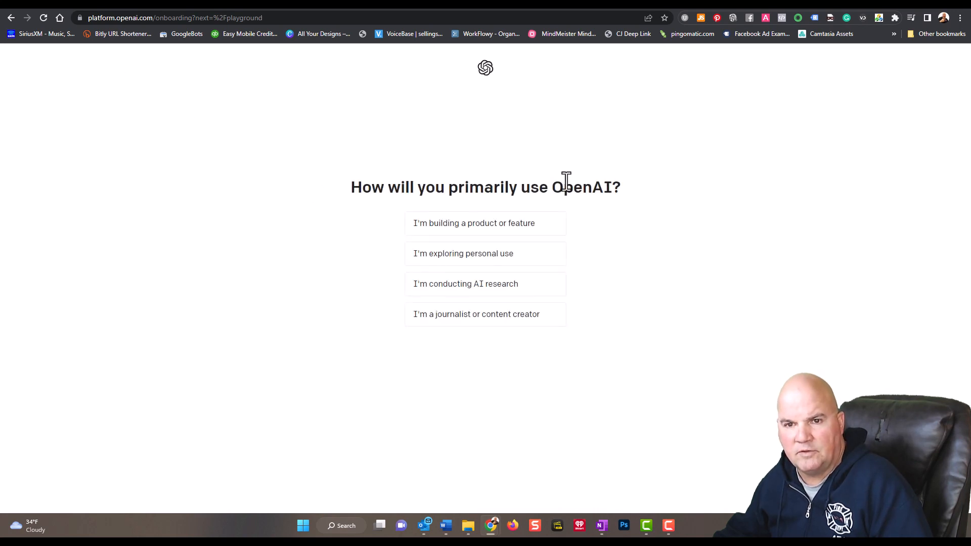
{"action": "left_click", "coordinate": [498, 266]}
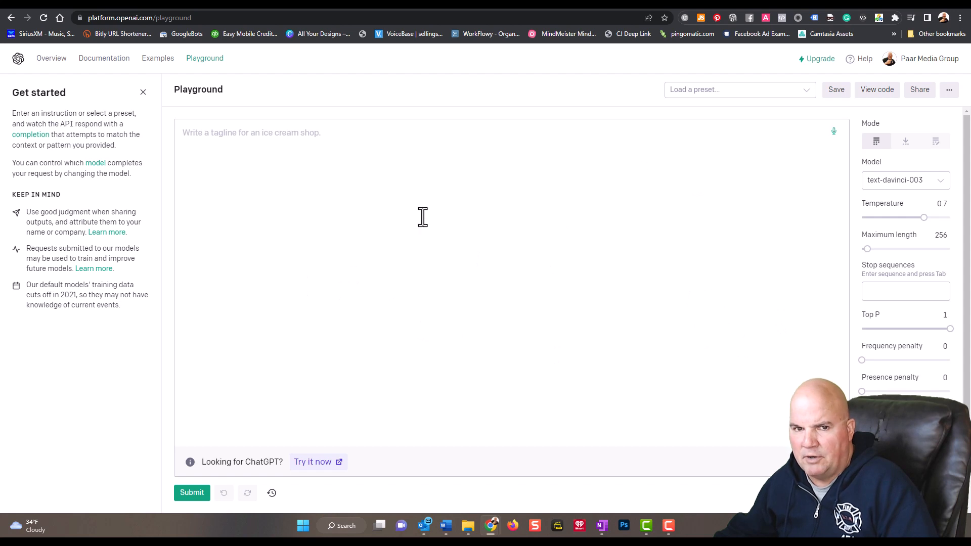
Step: Look through the available presets and the full Examples gallery for possible applications, and return to the Playground
{"action": "left_click", "coordinate": [716, 91]}
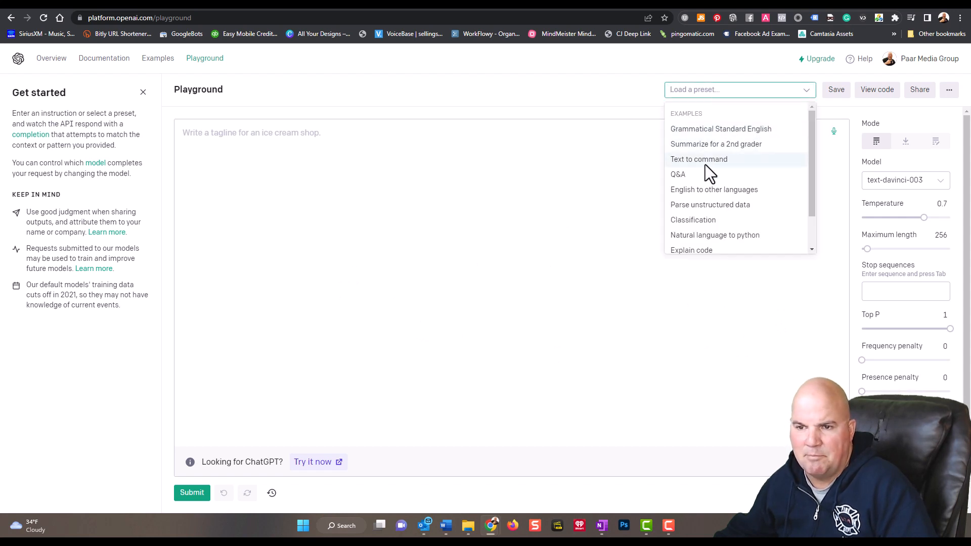
{"action": "scroll", "coordinate": [707, 165], "scroll_direction": "down", "scroll_amount": 2}
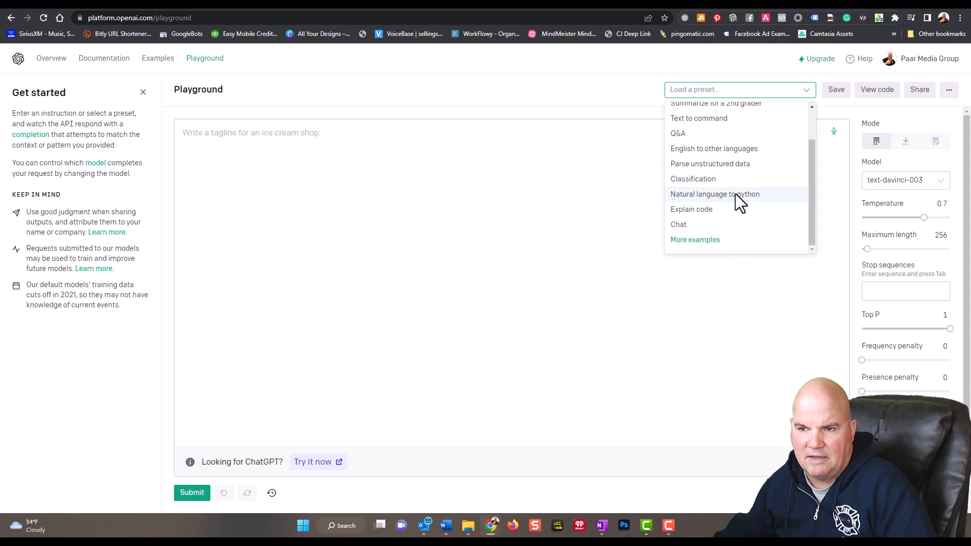
{"action": "left_click", "coordinate": [713, 239]}
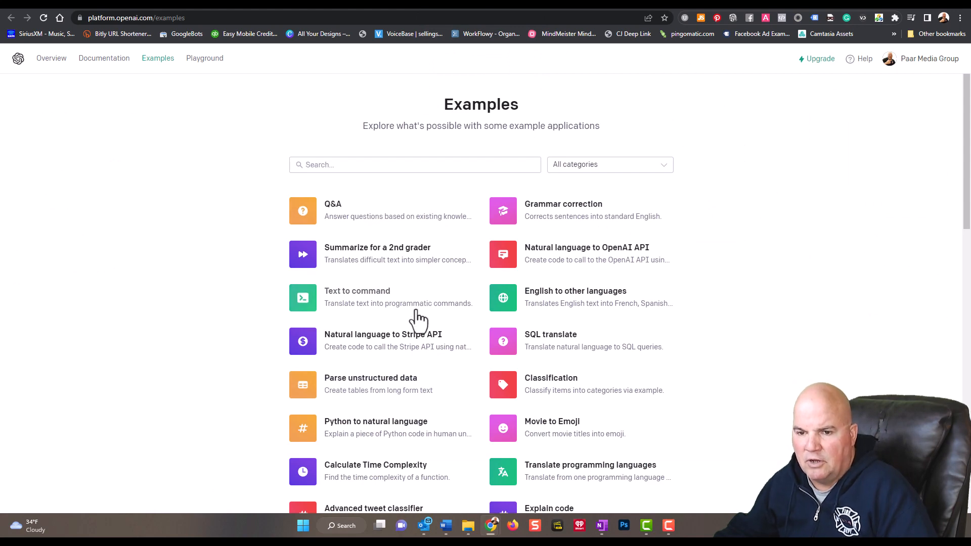
{"action": "scroll", "coordinate": [429, 412], "scroll_direction": "down", "scroll_amount": 5}
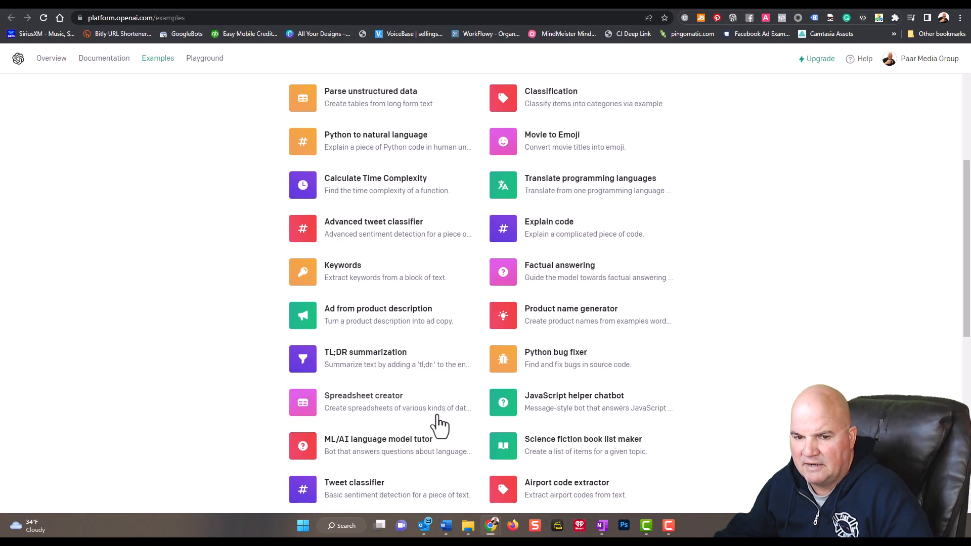
{"action": "scroll", "coordinate": [439, 427], "scroll_direction": "down", "scroll_amount": 5}
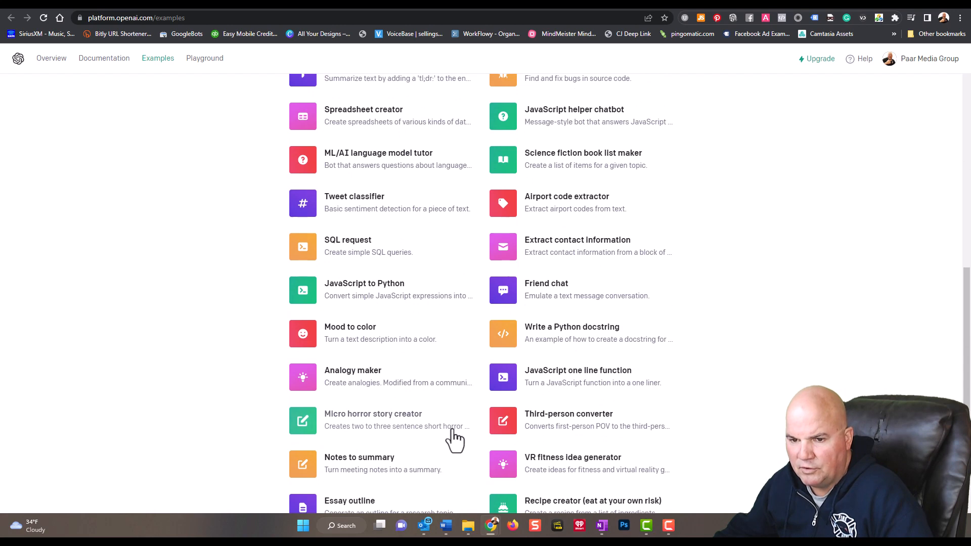
{"action": "scroll", "coordinate": [454, 430], "scroll_direction": "down", "scroll_amount": 3}
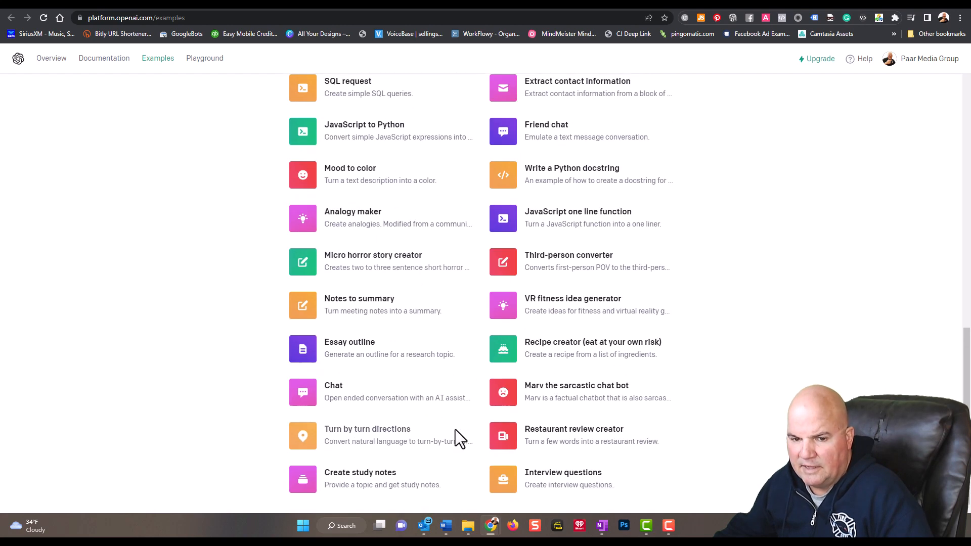
{"action": "scroll", "coordinate": [463, 440], "scroll_direction": "up", "scroll_amount": 5}
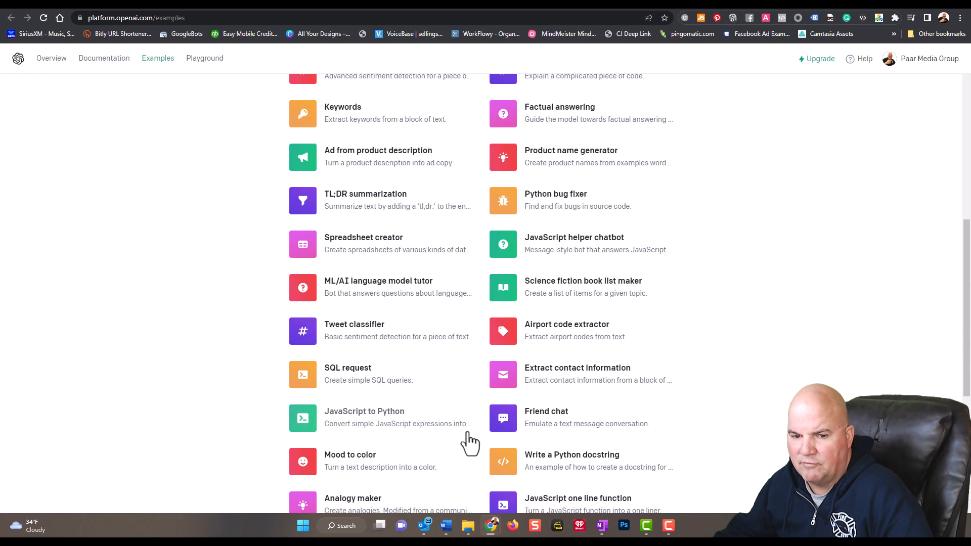
{"action": "scroll", "coordinate": [455, 444], "scroll_direction": "down", "scroll_amount": 5}
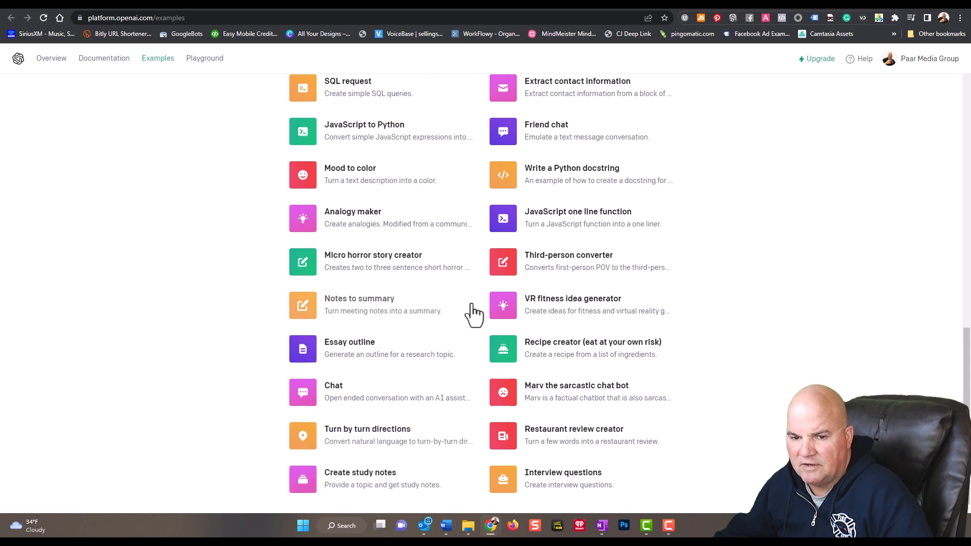
{"action": "scroll", "coordinate": [470, 299], "scroll_direction": "up", "scroll_amount": 15}
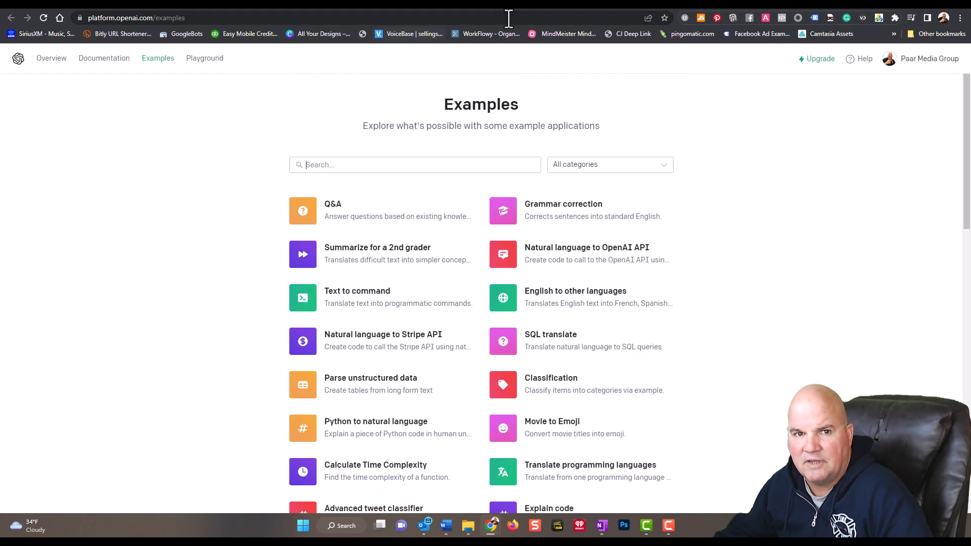
{"action": "left_click", "coordinate": [493, 3]}
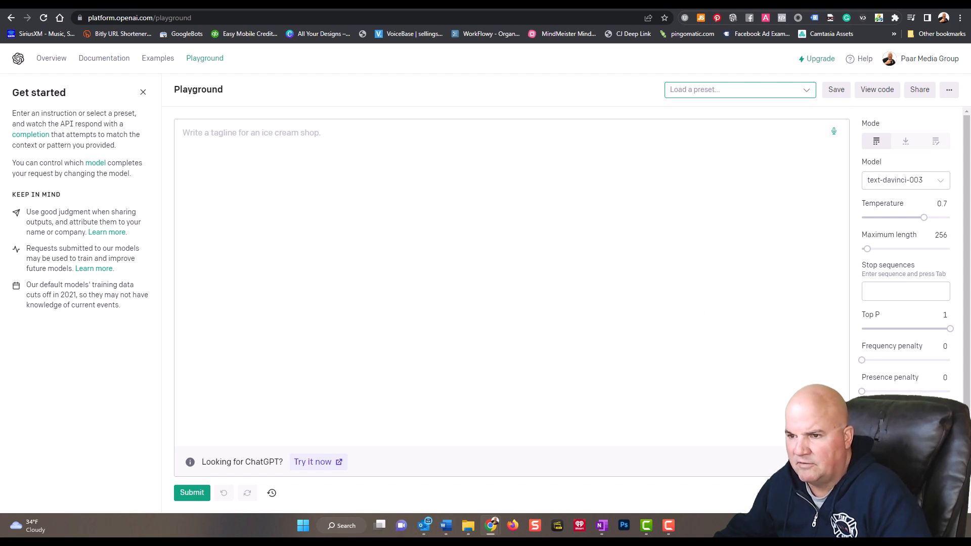
Step: Try a maximum length of 3364 tokens and reduce it to 1
{"action": "mouse_move", "coordinate": [888, 248]}
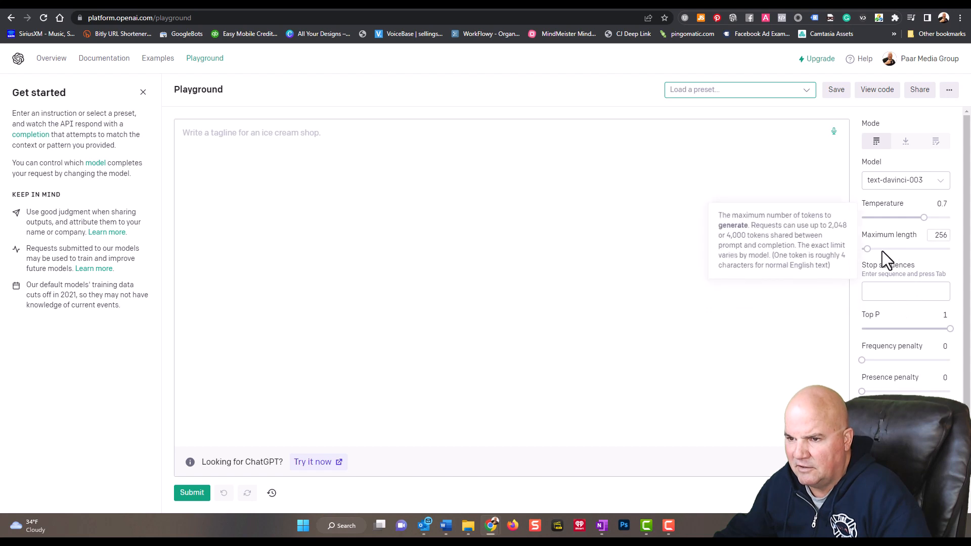
{"action": "left_click_drag", "start_coordinate": [866, 248], "coordinate": [935, 247]}
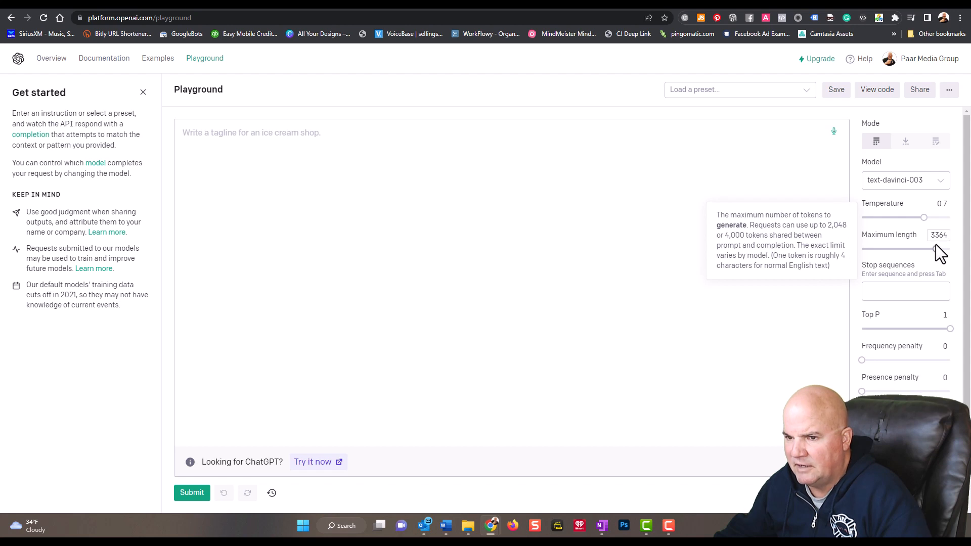
{"action": "left_click_drag", "start_coordinate": [936, 248], "coordinate": [854, 253]}
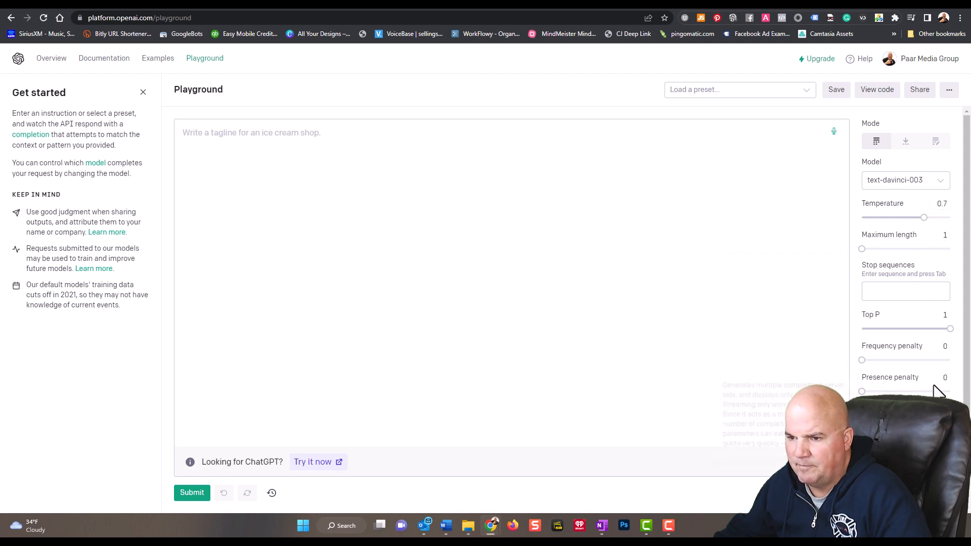
{"action": "scroll", "coordinate": [905, 253], "scroll_direction": "down", "scroll_amount": 1}
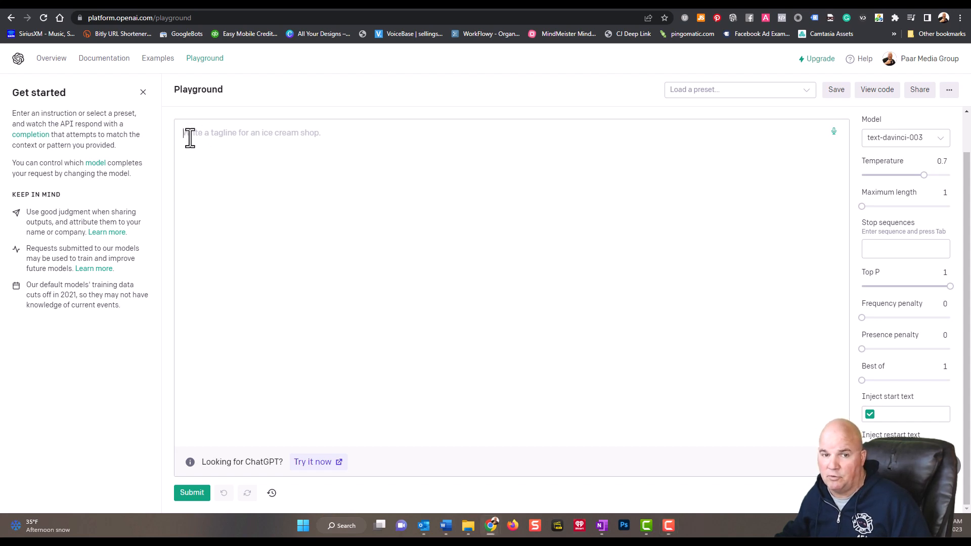
Step: Enter the prompt "What does a dream about tunnels represent?", correcting its typos, and submit it
{"action": "left_click", "coordinate": [197, 136]}
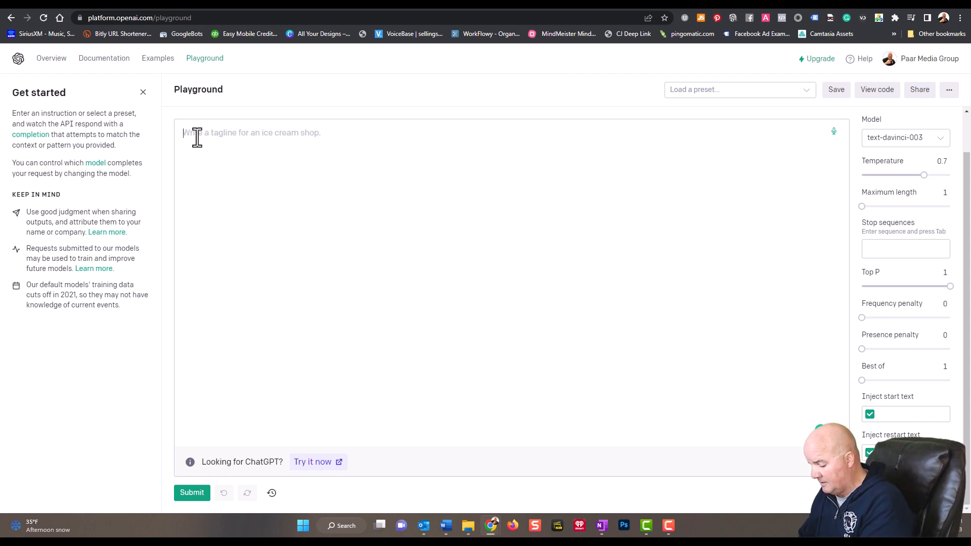
{"action": "type", "text": "Wh"}
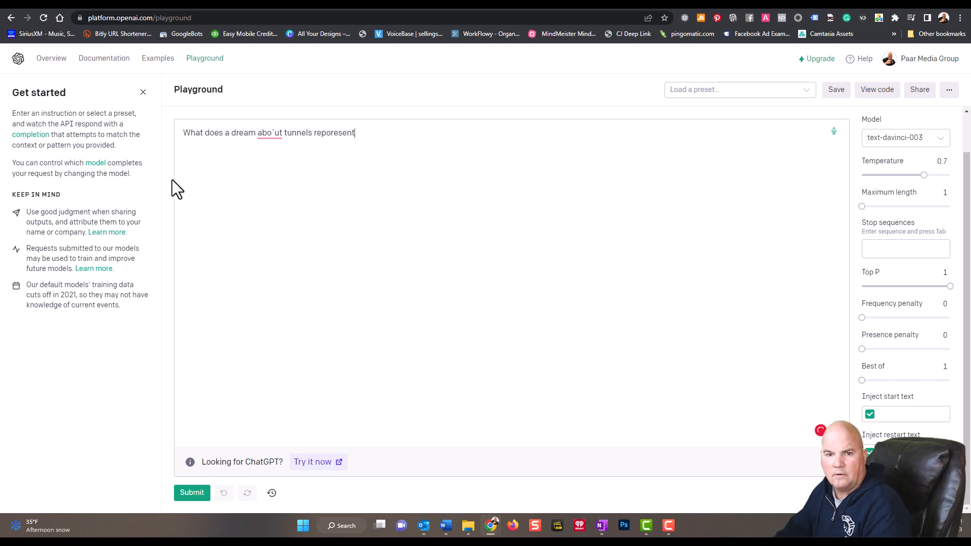
{"action": "left_click_drag", "start_coordinate": [368, 132], "coordinate": [333, 125]}
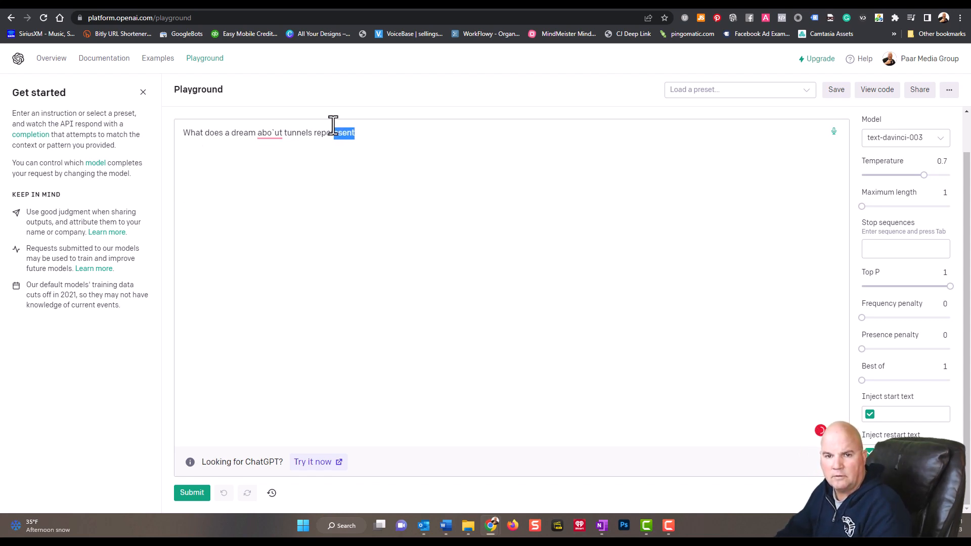
{"action": "key", "text": "BackSpace"}
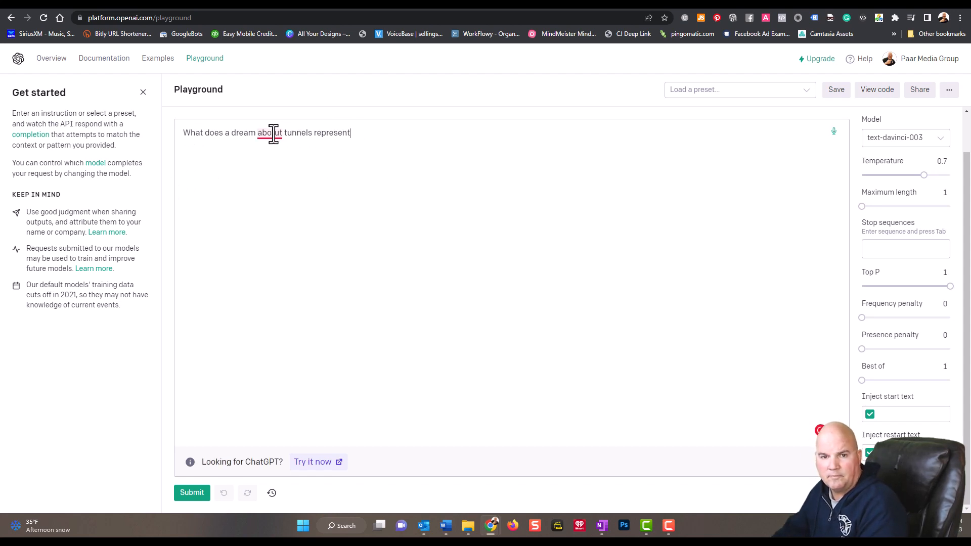
{"action": "mouse_move", "coordinate": [270, 133]}
{"action": "left_click", "coordinate": [278, 160]}
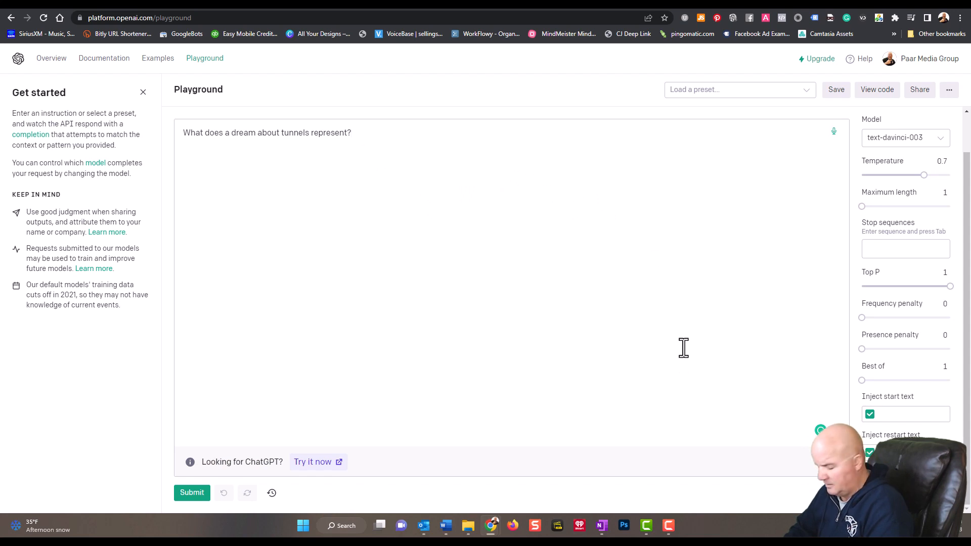
{"action": "key", "text": "ctrl+Return"}
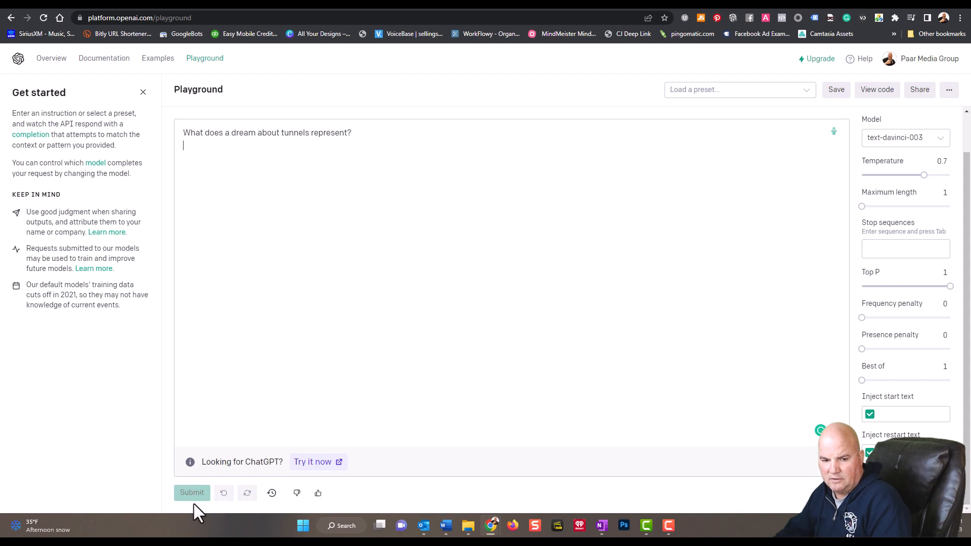
{"action": "left_click", "coordinate": [194, 496]}
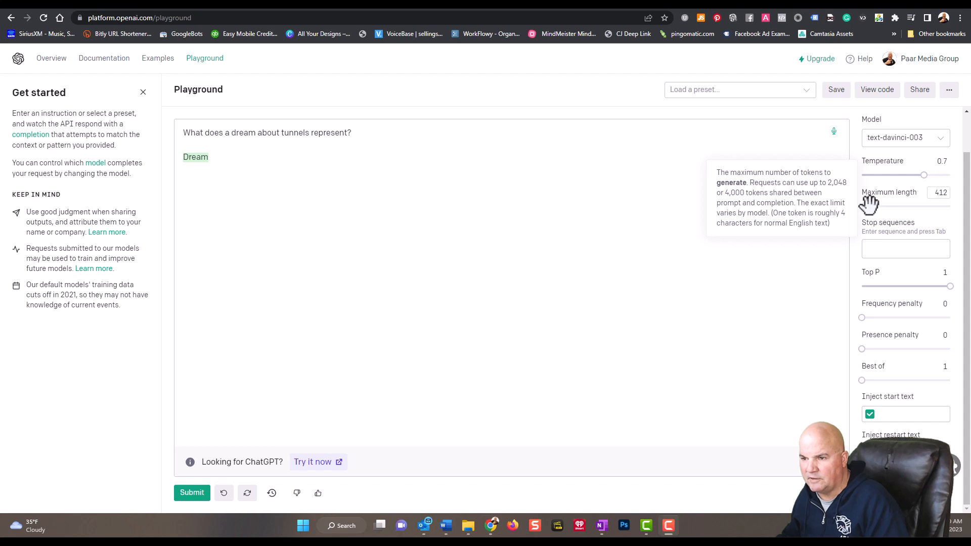
Step: Set the maximum length to 366 and submit the tunnel dream prompt again
{"action": "mouse_move", "coordinate": [870, 206]}
{"action": "left_mouse_down"}
{"action": "mouse_move", "coordinate": [860, 205]}
{"action": "mouse_move", "coordinate": [868, 206]}
{"action": "left_mouse_up"}
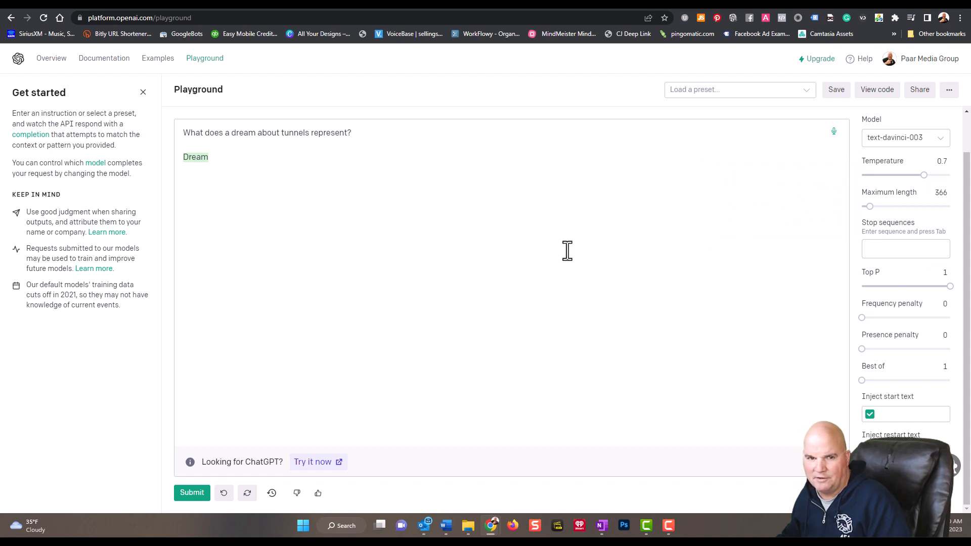
{"action": "left_click", "coordinate": [192, 493]}
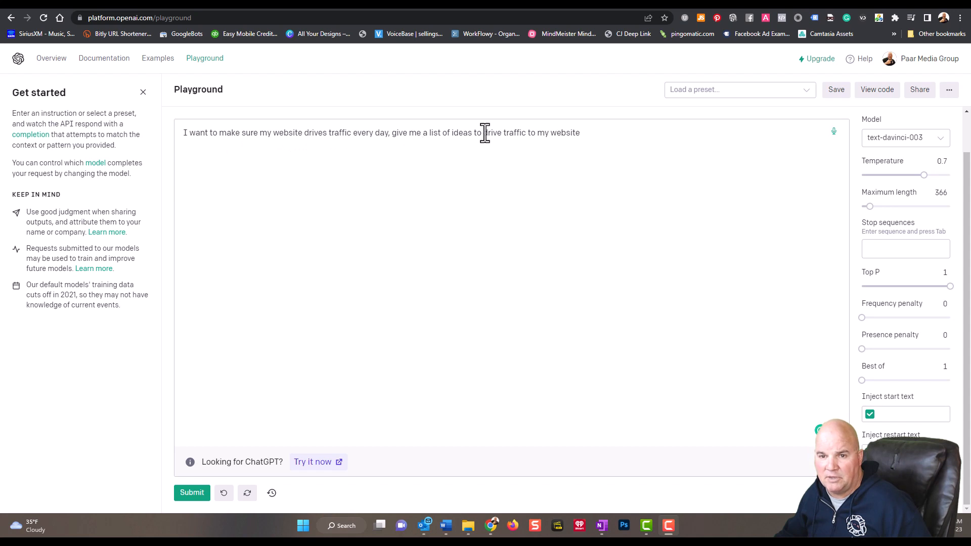
Step: Submit the website traffic ideas prompt, add "Continue" below the generated list and submit again
{"action": "left_click", "coordinate": [198, 500]}
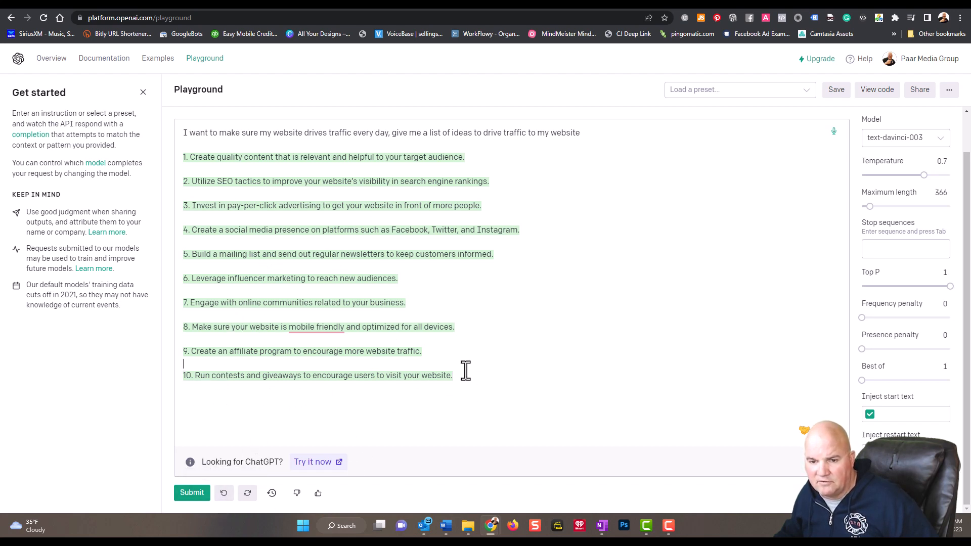
{"action": "key", "text": "Return"}
{"action": "key", "text": "Return"}
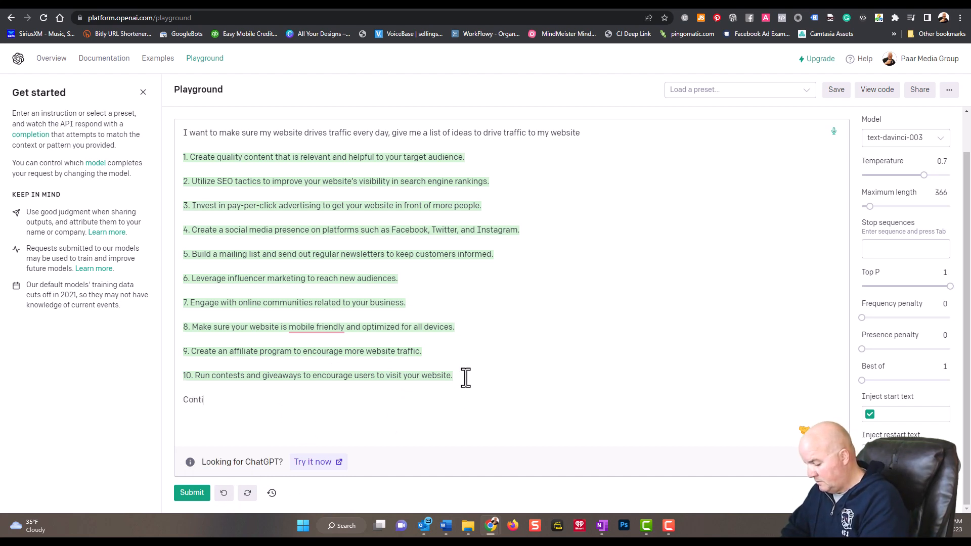
{"action": "type", "text": "Continue"}
{"action": "key", "text": "Return"}
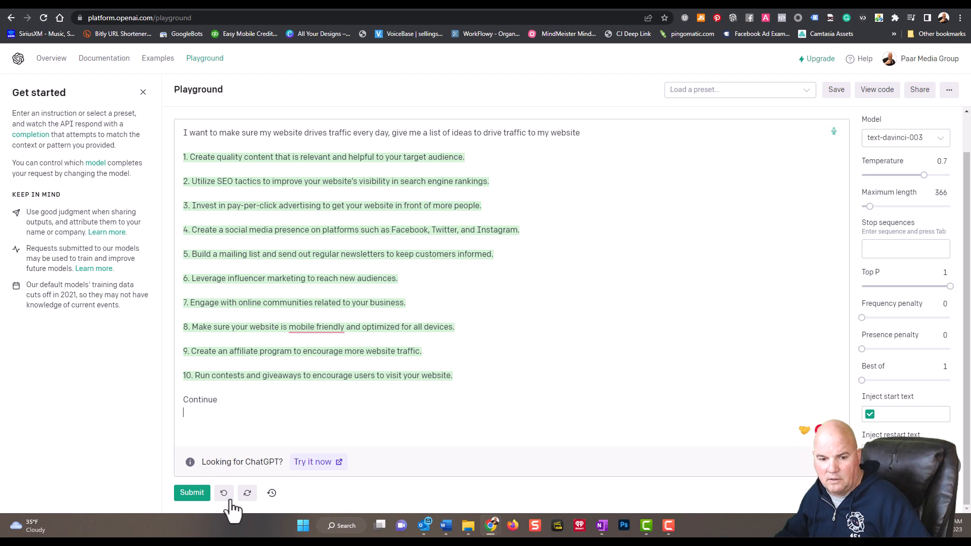
{"action": "left_click", "coordinate": [192, 493]}
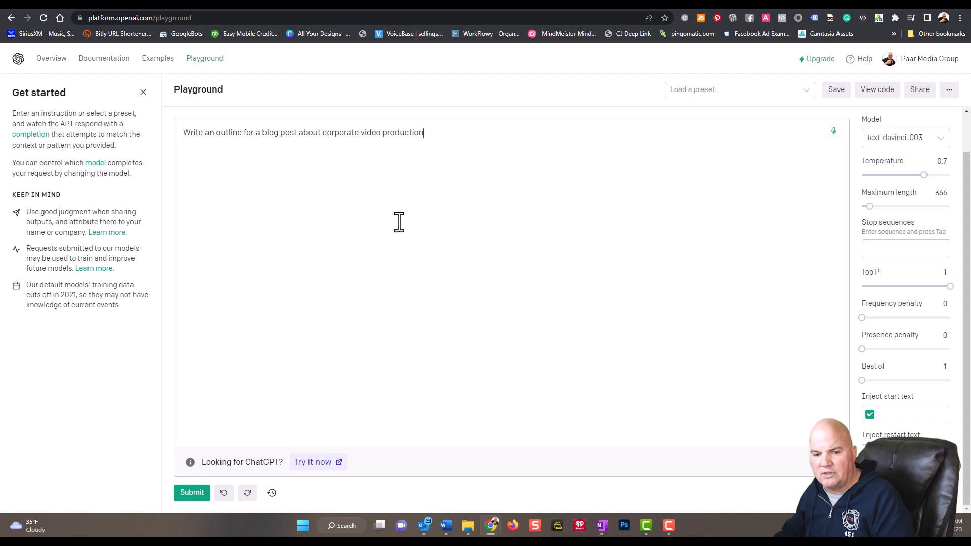
Step: Submit the blog post outline prompt and add "Write content about corporate video production" below the generated outline
{"action": "left_click", "coordinate": [196, 493]}
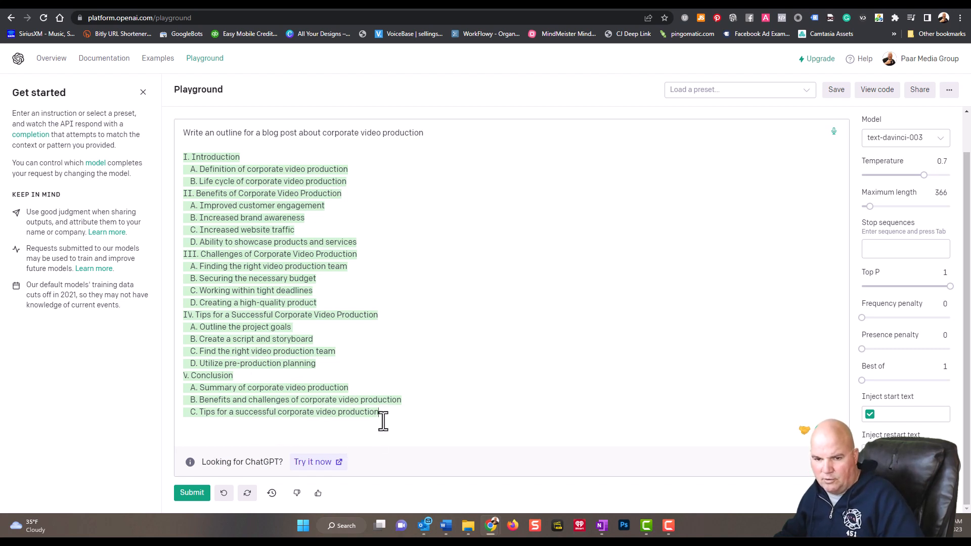
{"action": "key", "text": "Return"}
{"action": "key", "text": "Return"}
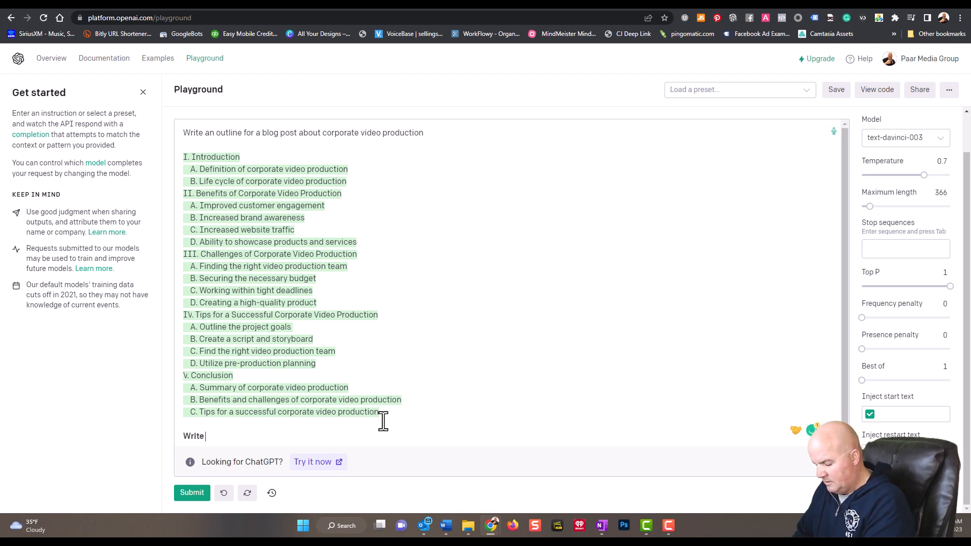
{"action": "type", "text": "Write content about corporate video pro"}
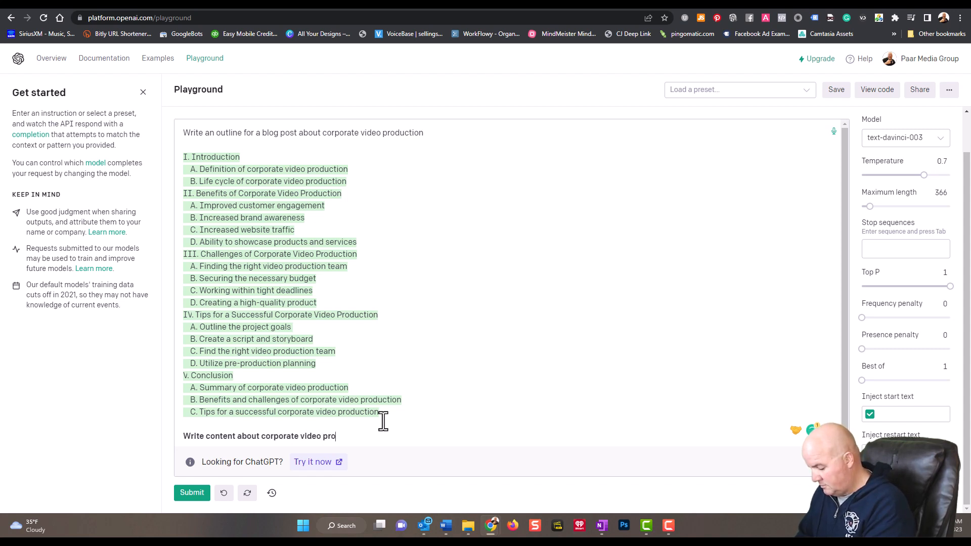
{"action": "type", "text": "n"}
{"action": "key", "text": "Return"}
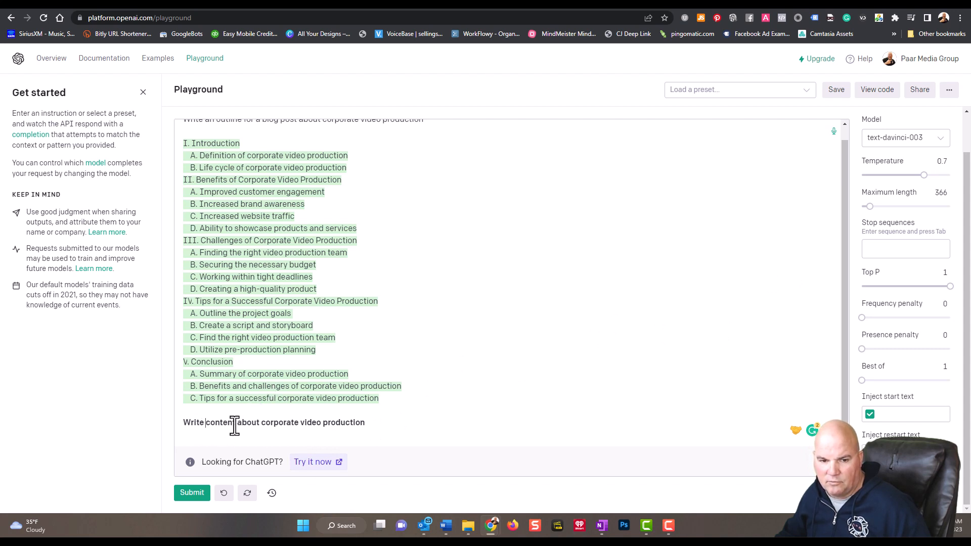
Step: Replace "content" with "an article" in the request below the outline and submit it
{"action": "left_click_drag", "start_coordinate": [233, 424], "coordinate": [209, 422]}
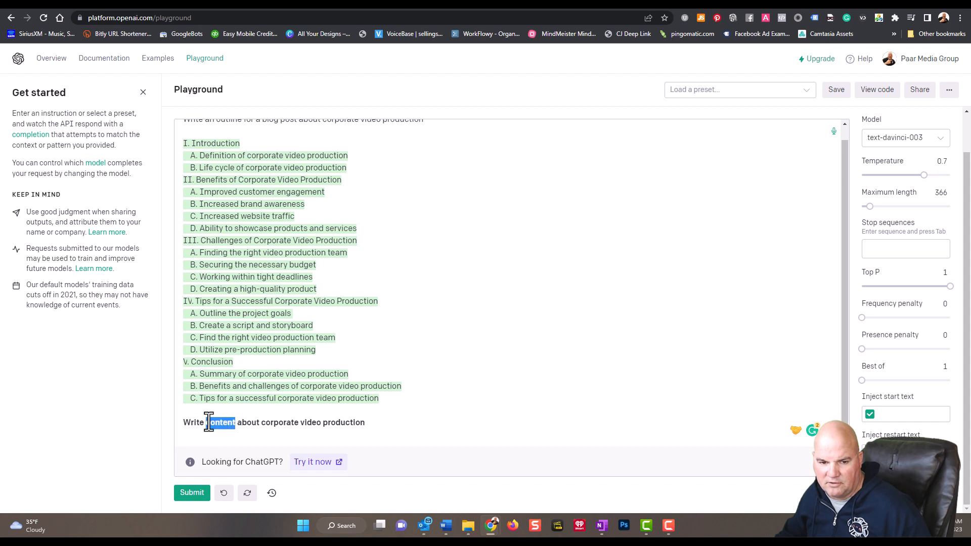
{"action": "type", "text": "an"}
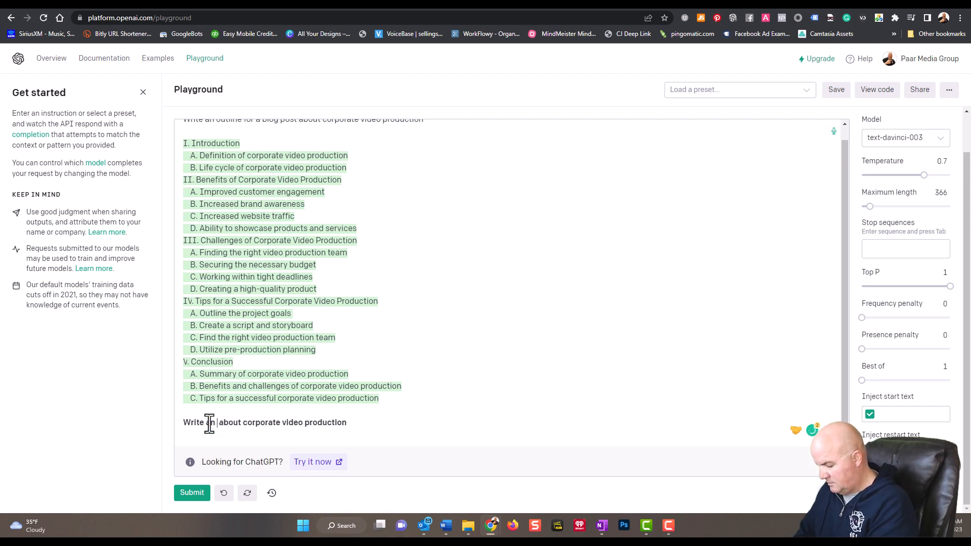
{"action": "type", "text": " article"}
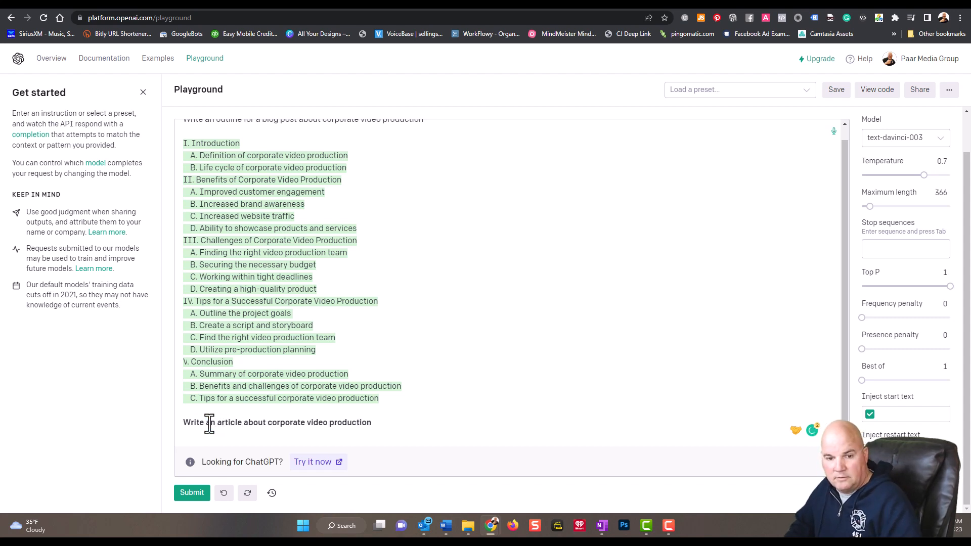
{"action": "key", "text": "Return"}
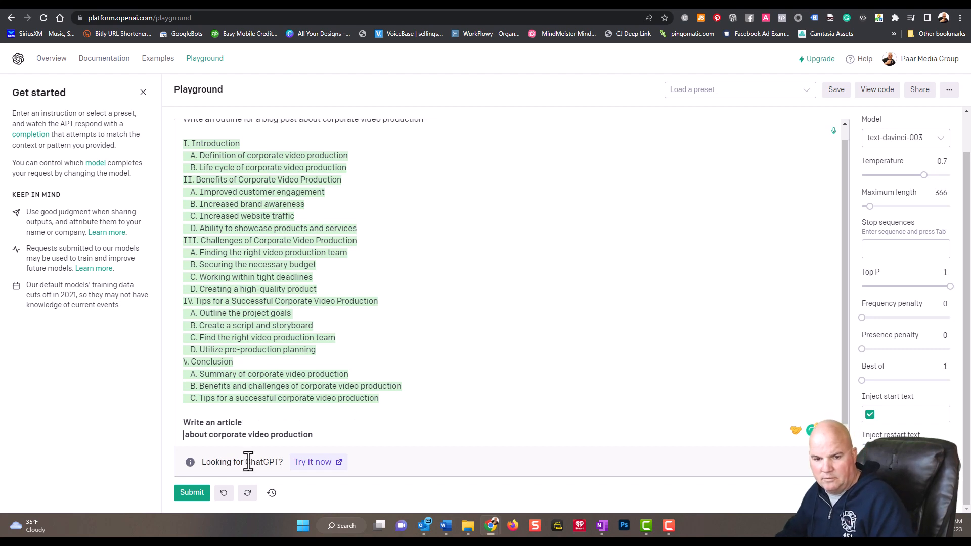
{"action": "key", "text": "BackSpace"}
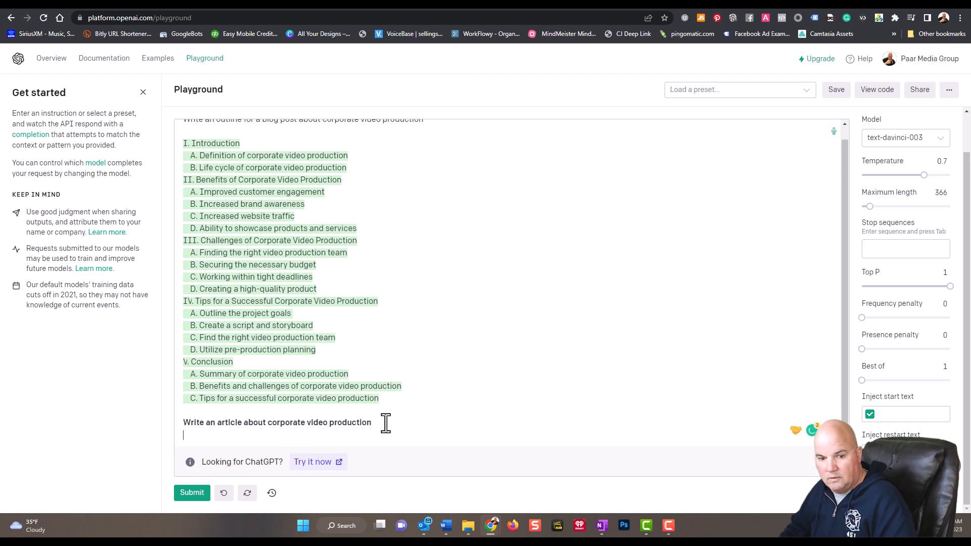
{"action": "left_click", "coordinate": [193, 492]}
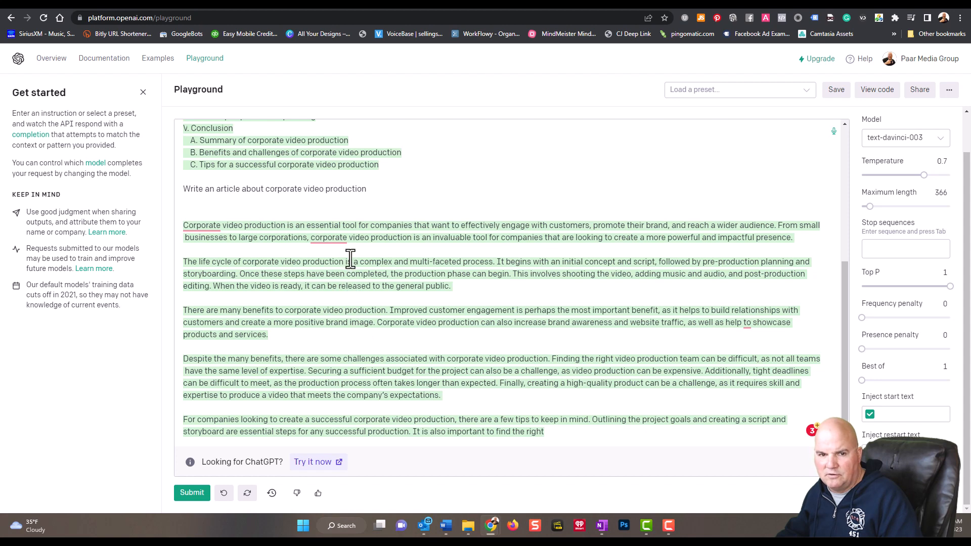
Step: Copy the outline entry "Definition of corporate video production" and add it after "Write an article about" in a new request below the generated article
{"action": "scroll", "coordinate": [350, 257], "scroll_direction": "up", "scroll_amount": 5}
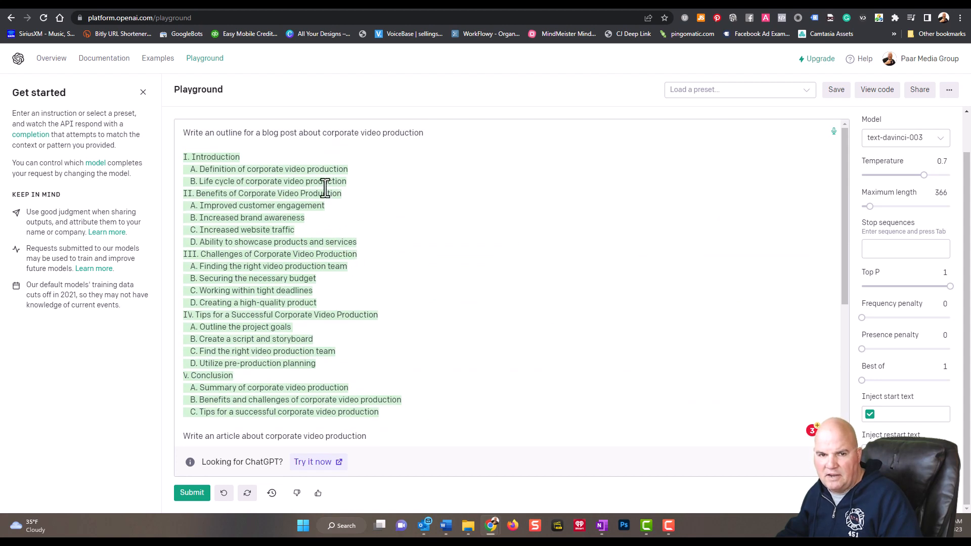
{"action": "left_click_drag", "start_coordinate": [353, 172], "coordinate": [205, 181]}
{"action": "key", "text": "ctrl+c"}
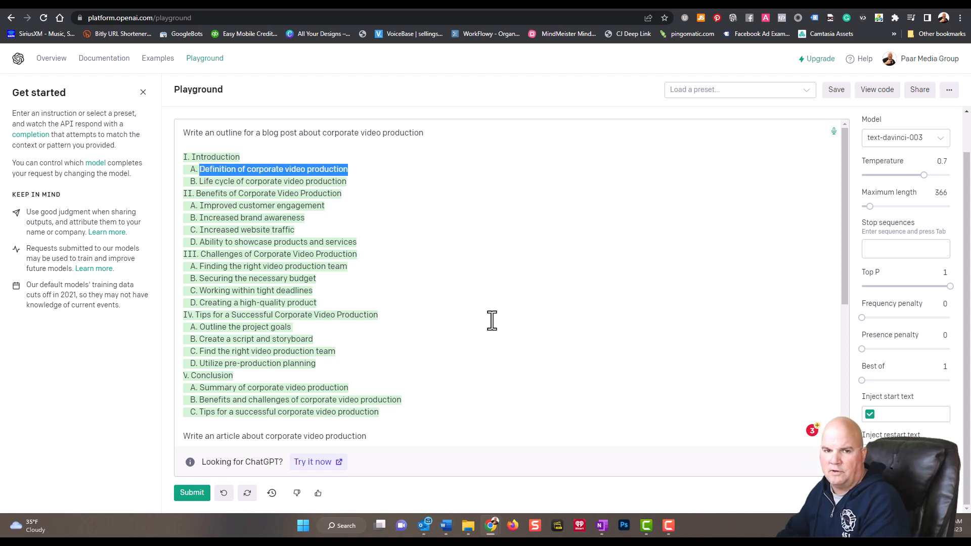
{"action": "scroll", "coordinate": [492, 320], "scroll_direction": "down", "scroll_amount": 5}
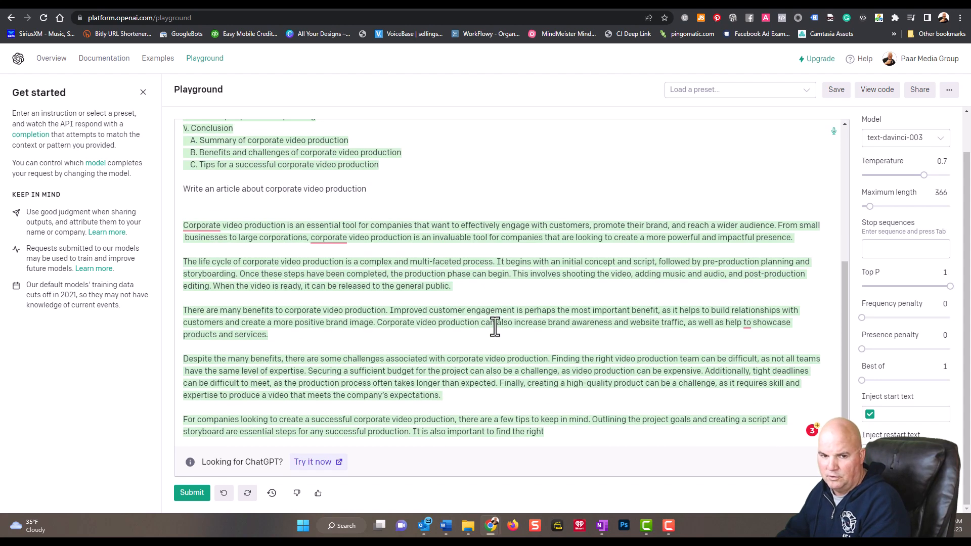
{"action": "left_click", "coordinate": [569, 432]}
{"action": "key", "text": "Return"}
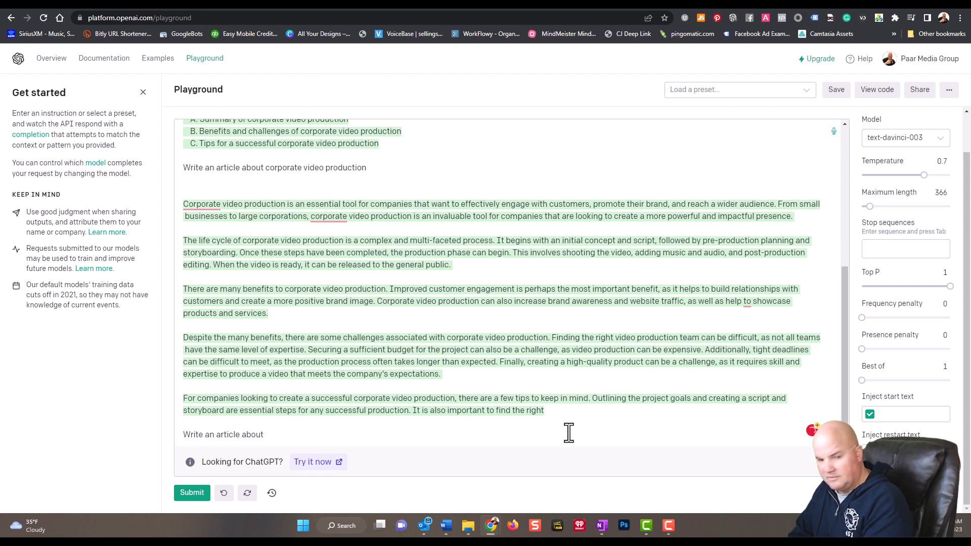
{"action": "key", "text": "ctrl+v"}
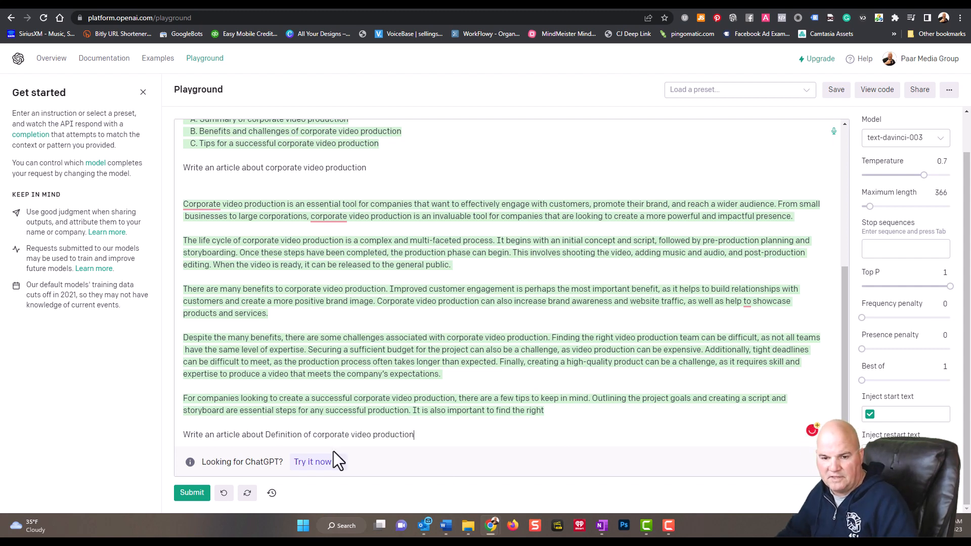
Step: Insert "the" before "Definition" in the new article request and submit it
{"action": "left_click", "coordinate": [265, 435]}
{"action": "type", "text": "the"}
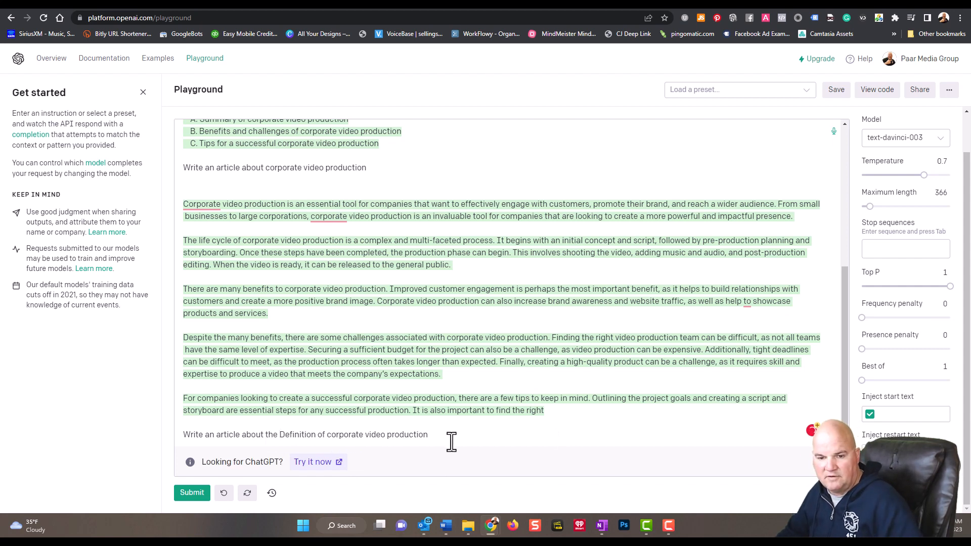
{"action": "key", "text": "Return"}
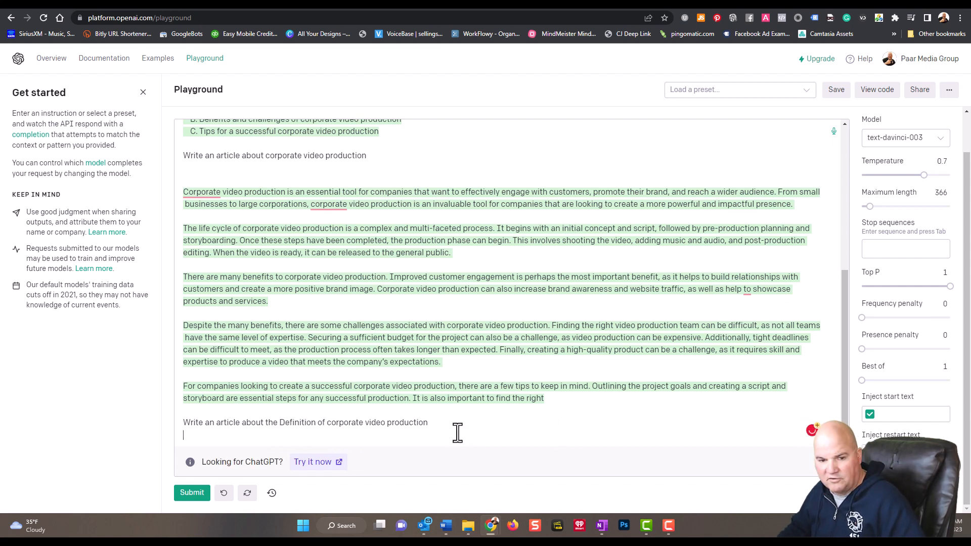
{"action": "left_click", "coordinate": [193, 494]}
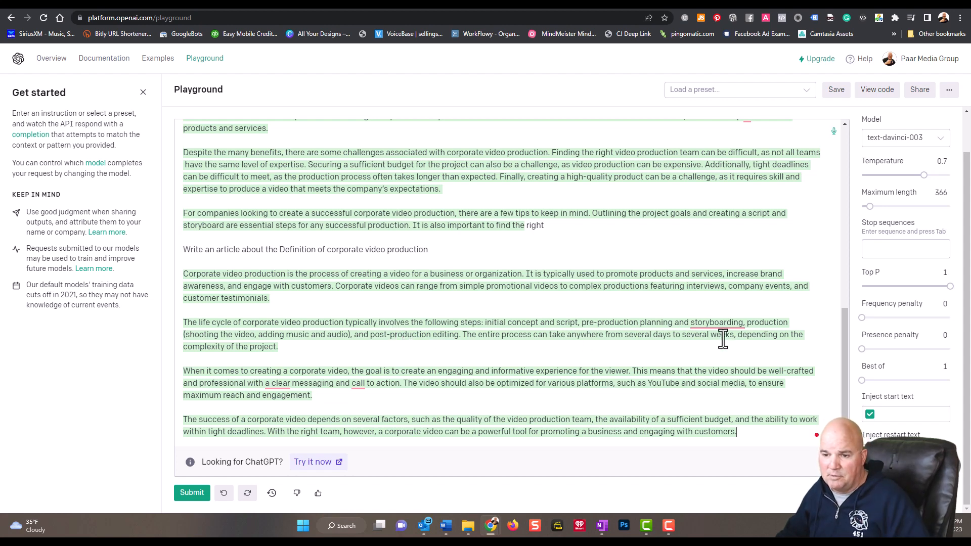
{"action": "scroll", "coordinate": [601, 296], "scroll_direction": "up", "scroll_amount": 15}
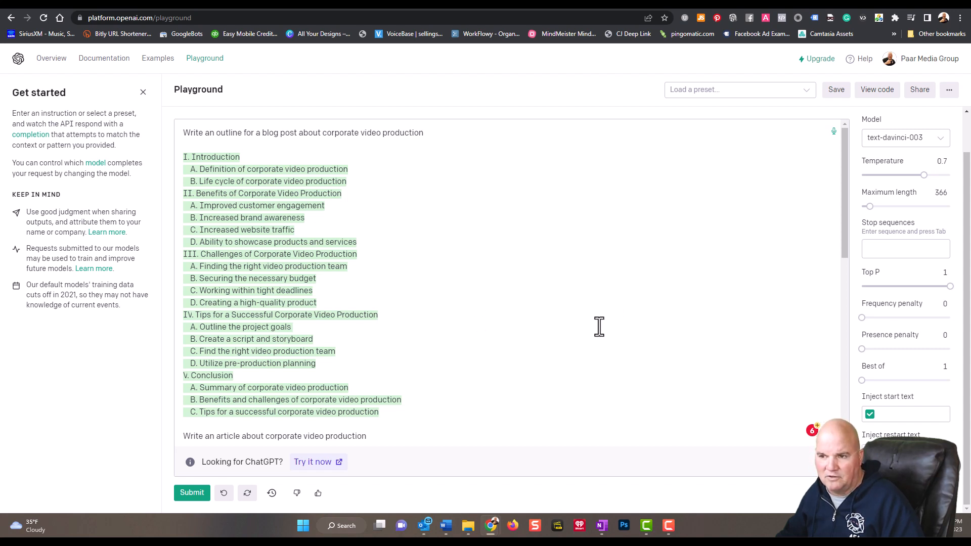
{"action": "scroll", "coordinate": [488, 339], "scroll_direction": "down", "scroll_amount": 6}
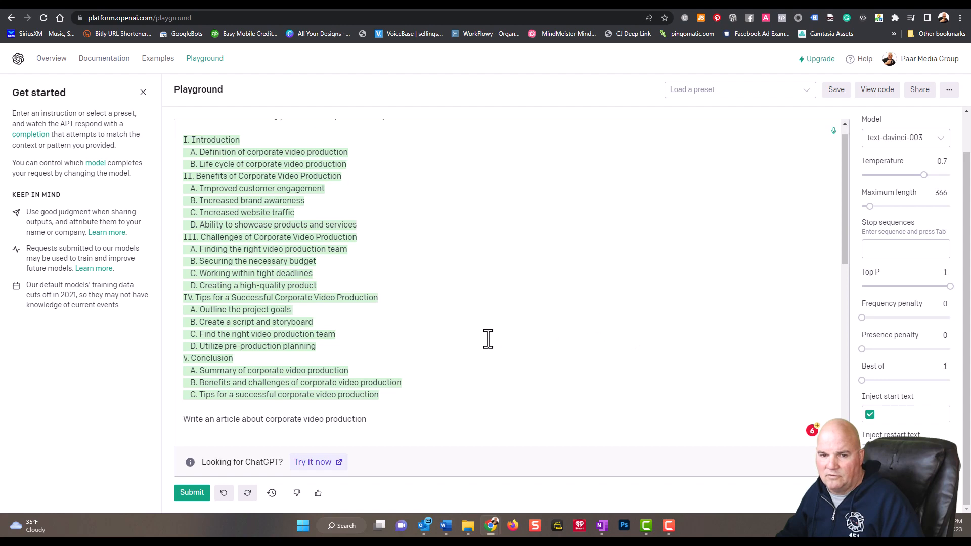
{"action": "scroll", "coordinate": [489, 336], "scroll_direction": "down", "scroll_amount": 3}
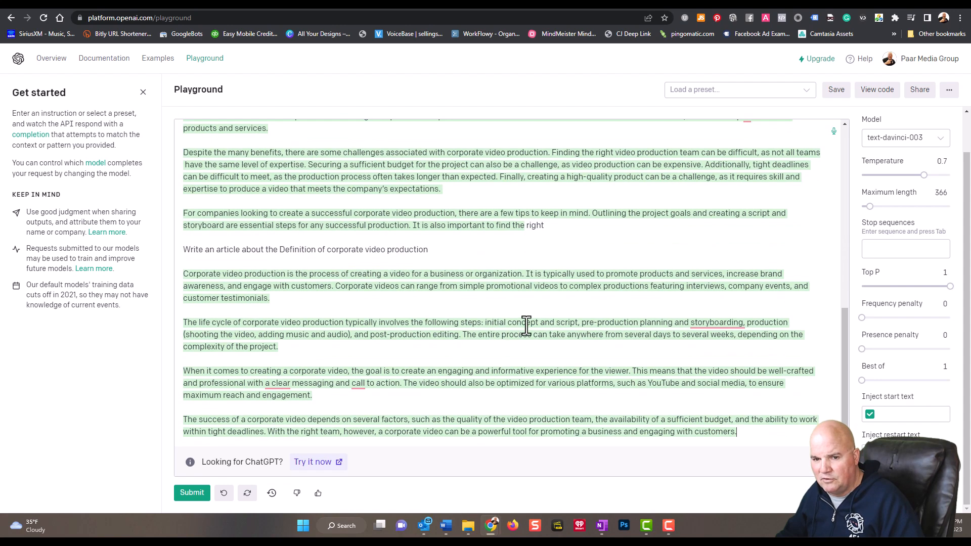